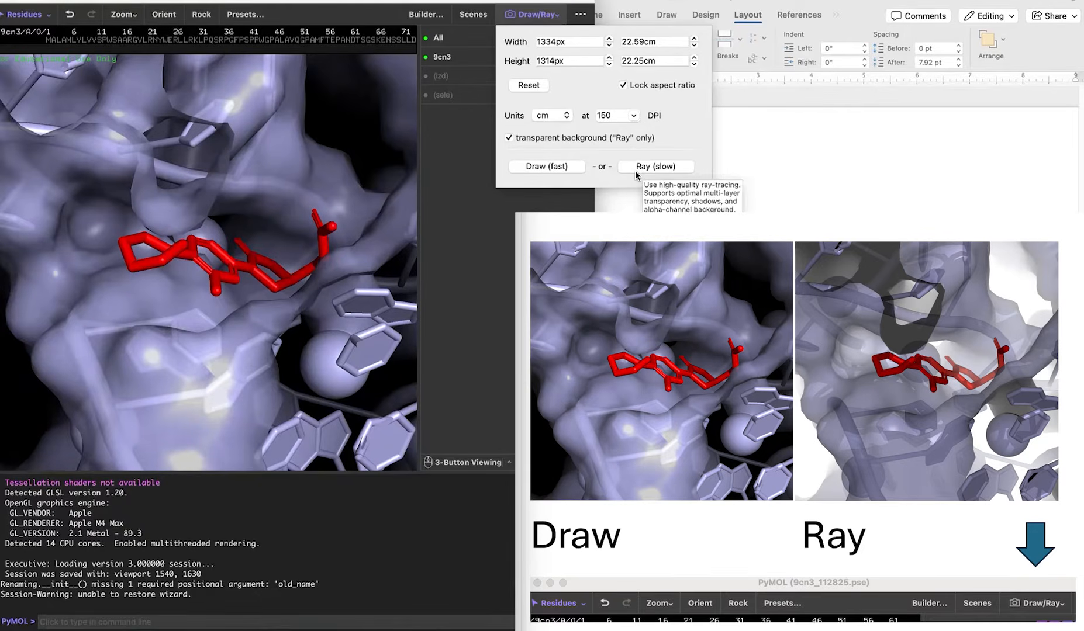
# Render the current view with the fast Draw option, copy the image to the clipboard and paste it into the Word document.
pyautogui.click(532, 166)
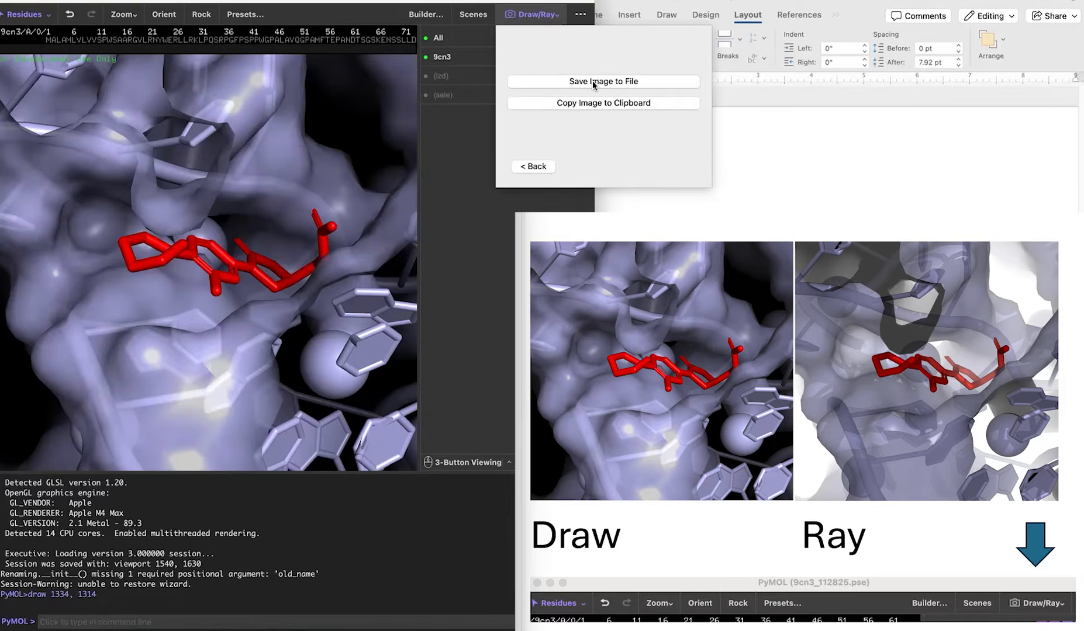
pyautogui.click(593, 103)
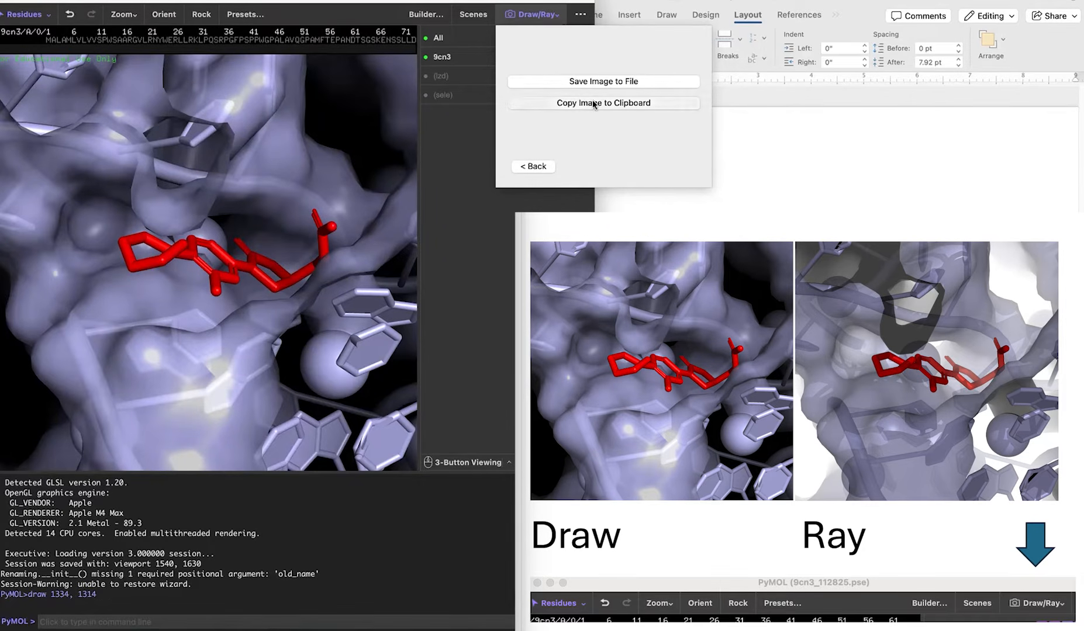
pyautogui.click(680, 210)
pyautogui.press('super+v')
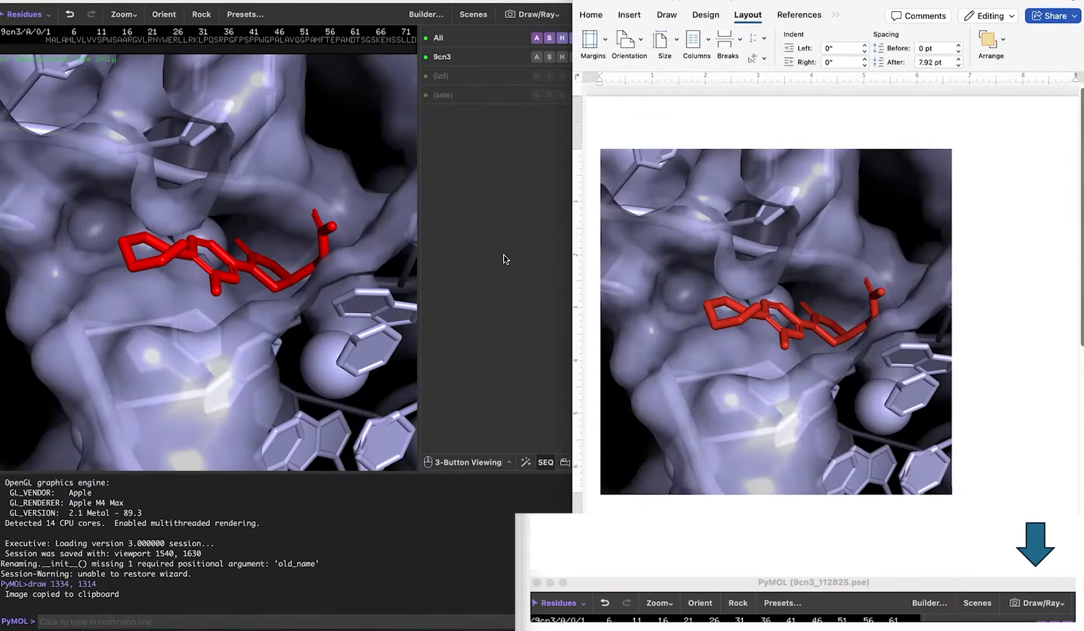
# Render the same PyMOL view with Ray and a transparent background, then copy the image and paste it after the first in Word.
pyautogui.click(506, 259)
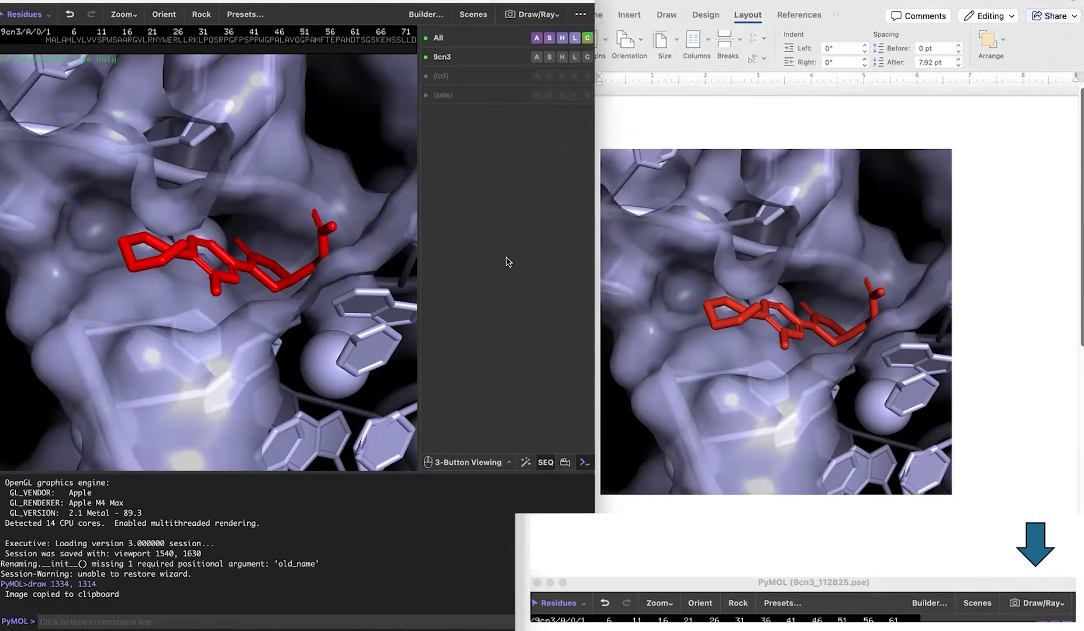
pyautogui.click(532, 14)
pyautogui.click(537, 165)
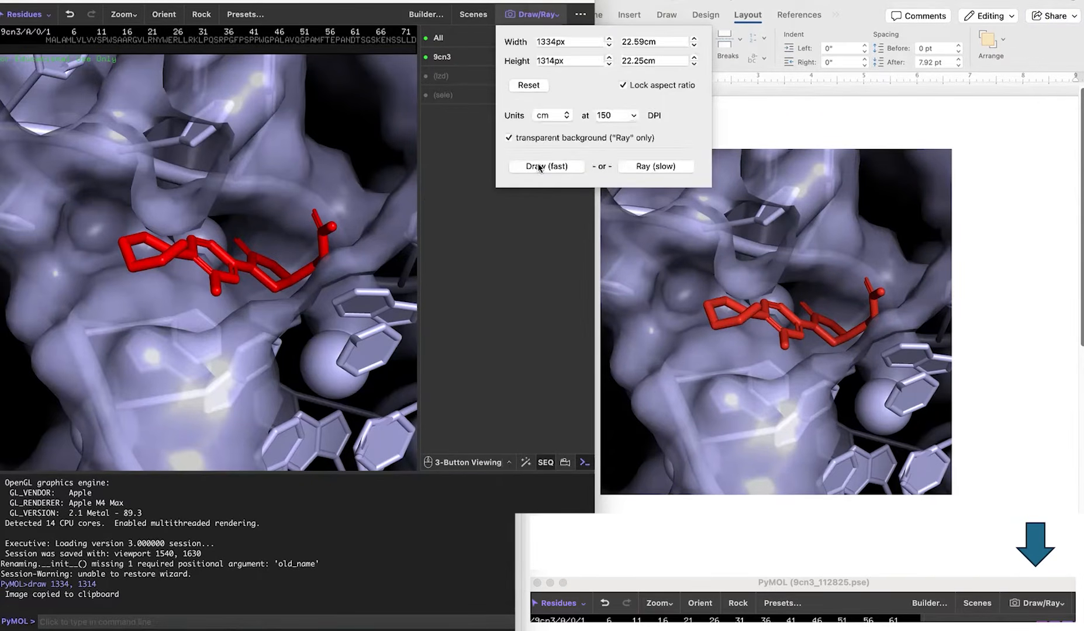
pyautogui.click(642, 166)
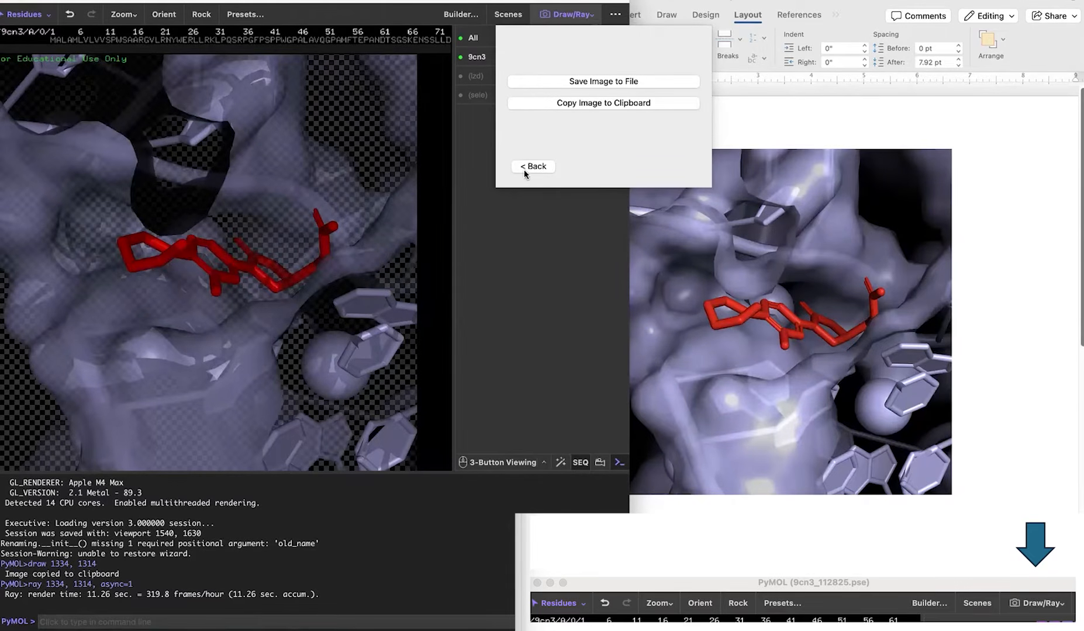
pyautogui.click(592, 104)
pyautogui.click(980, 169)
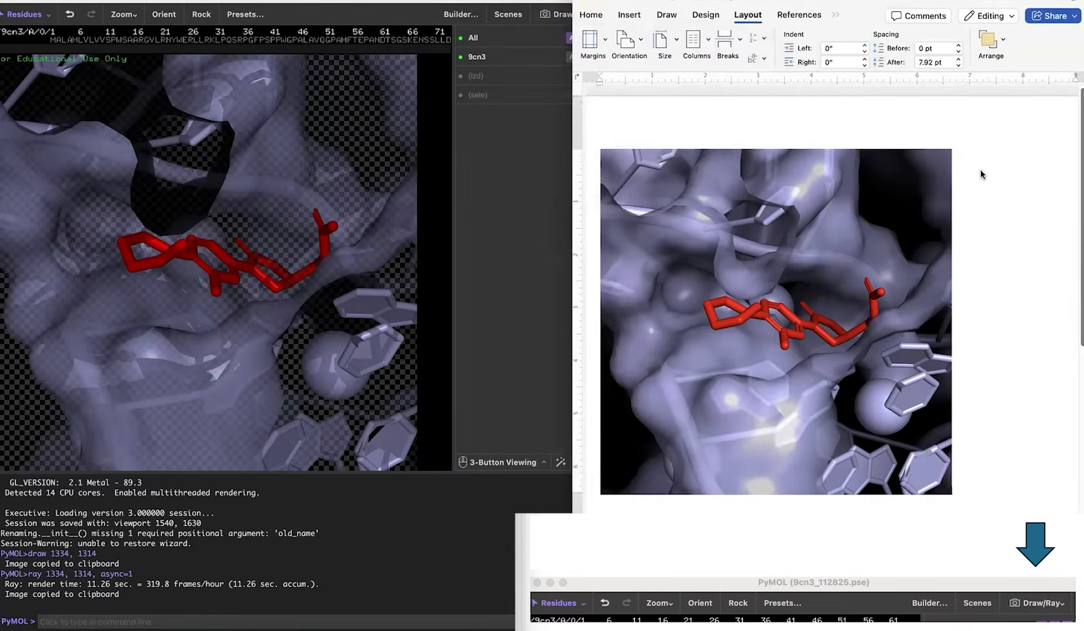
pyautogui.press('super+v')
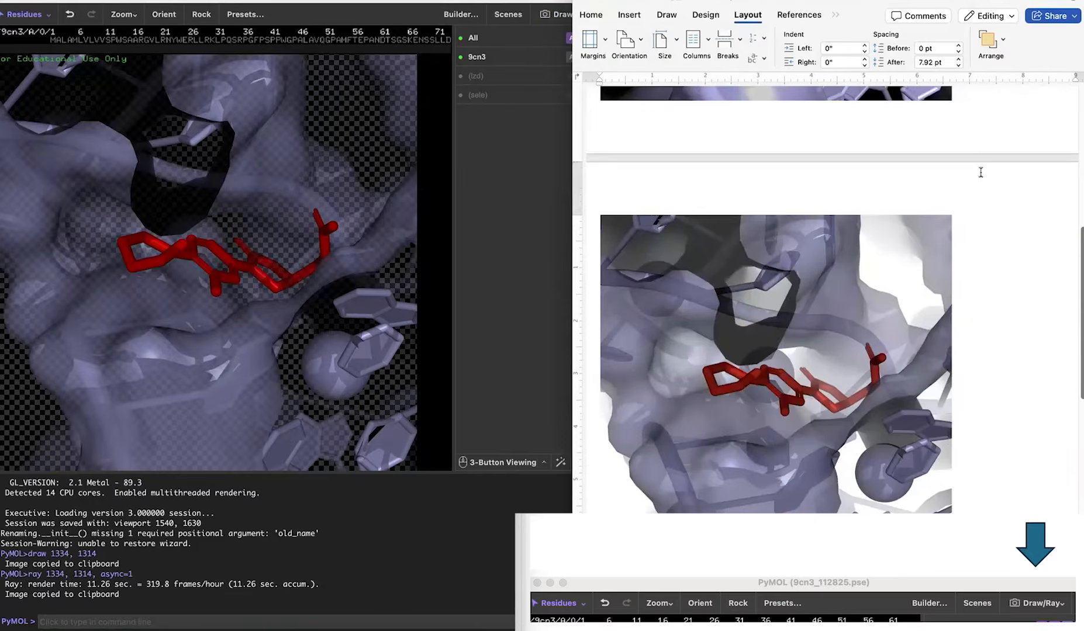
# Shrink the Draw and Ray images in the document to matching sizes so they sit side by side.
pyautogui.scroll(7, 981, 172)
pyautogui.scroll(-3, 980, 172)
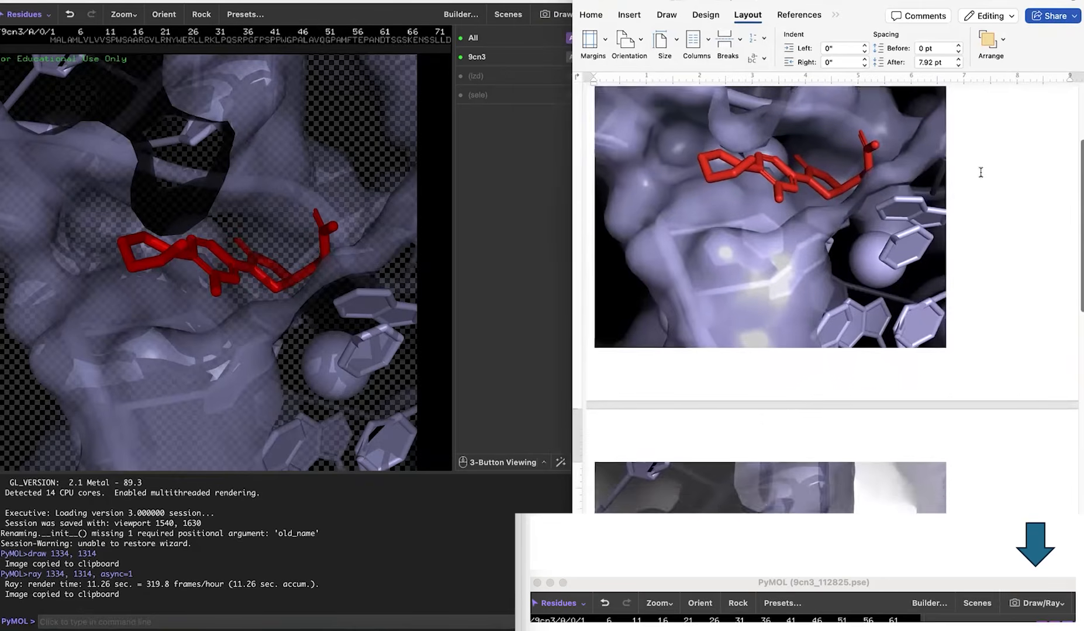
pyautogui.scroll(2, 978, 171)
pyautogui.click(875, 219)
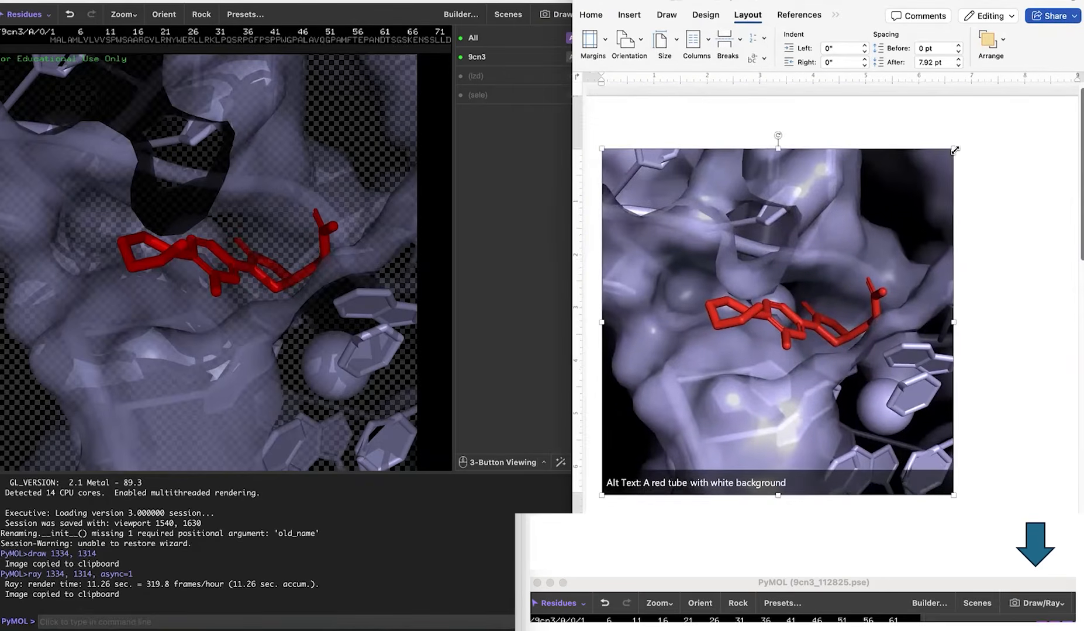
pyautogui.moveTo(949, 155); pyautogui.dragTo(842, 245)
pyautogui.scroll(-5, 760, 351)
pyautogui.click(732, 433)
pyautogui.moveTo(611, 339); pyautogui.dragTo(724, 473)
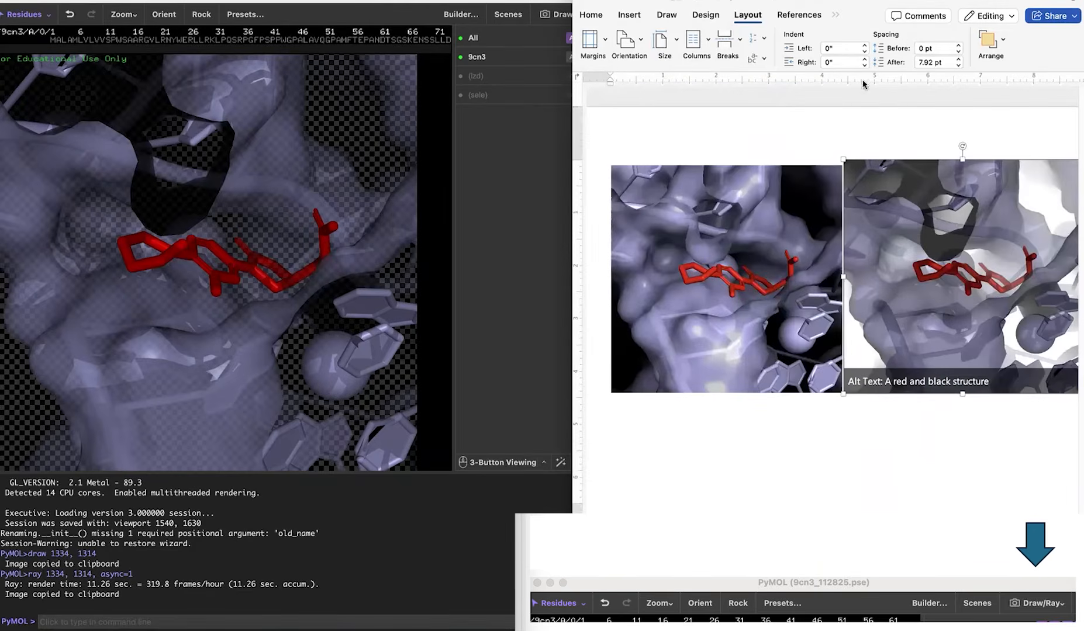
pyautogui.moveTo(845, 156); pyautogui.dragTo(851, 169)
# Return to PyMOL's image export settings and examine the DPI choices and the transparent background option.
pyautogui.click(529, 187)
pyautogui.click(553, 15)
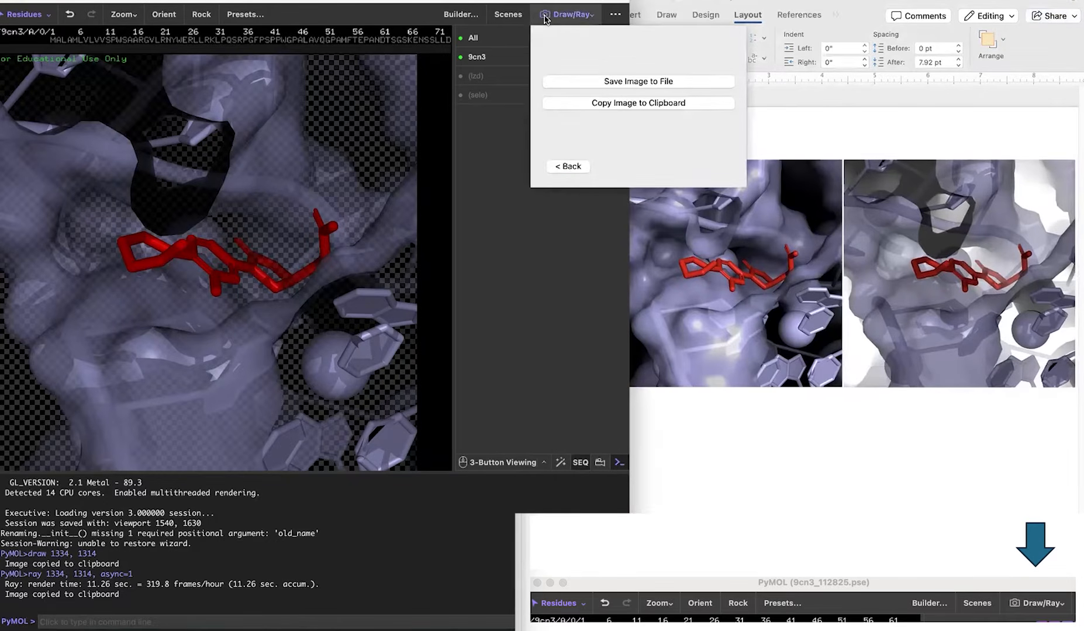
pyautogui.click(566, 167)
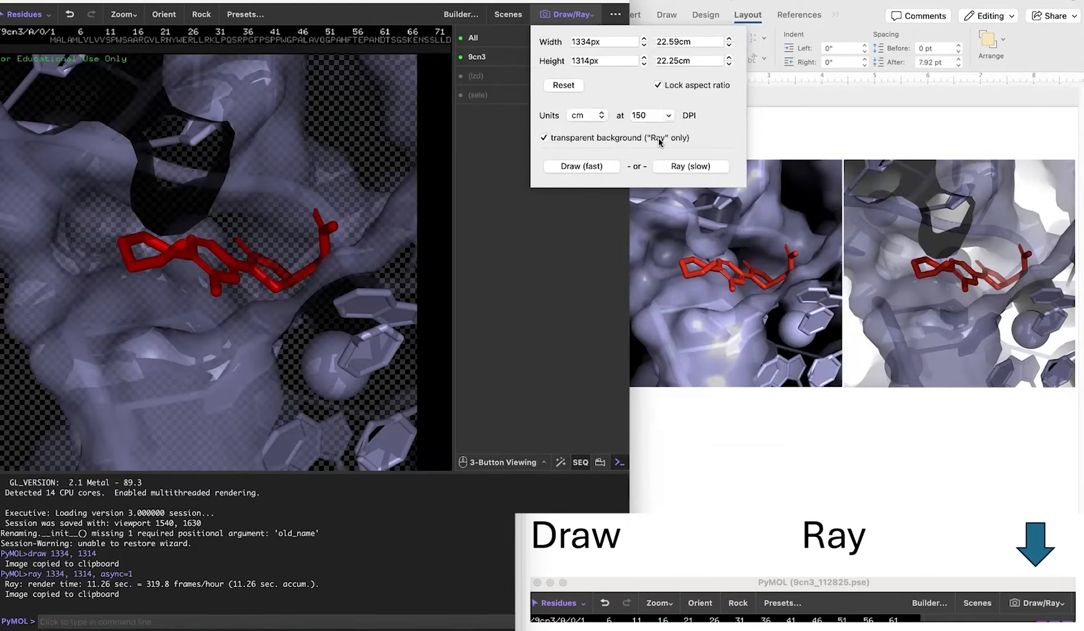
pyautogui.click(668, 116)
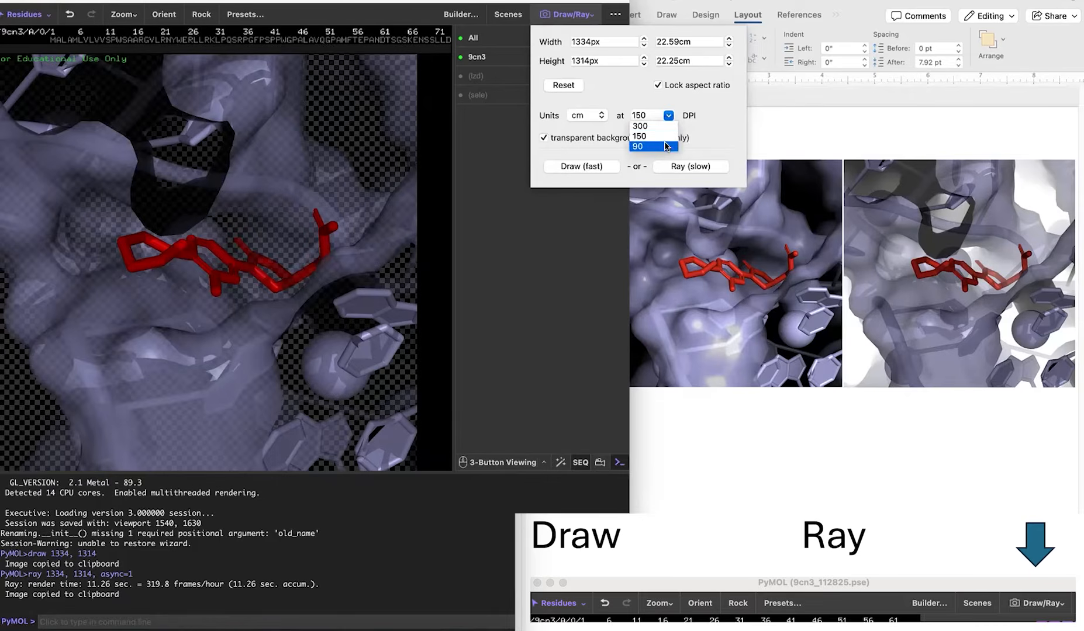
pyautogui.click(706, 135)
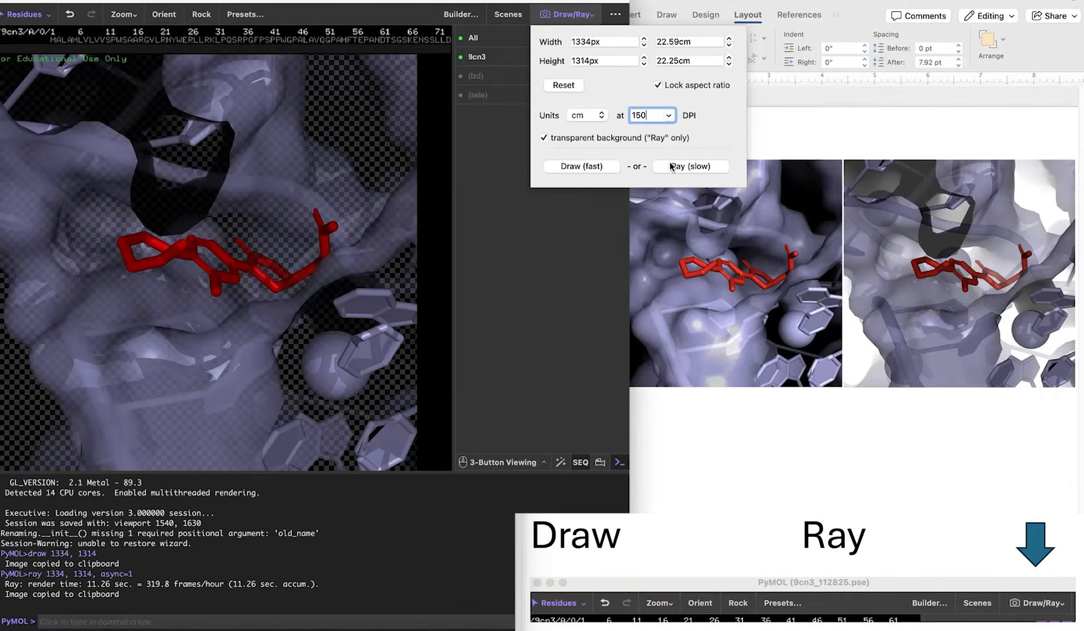
pyautogui.click(765, 409)
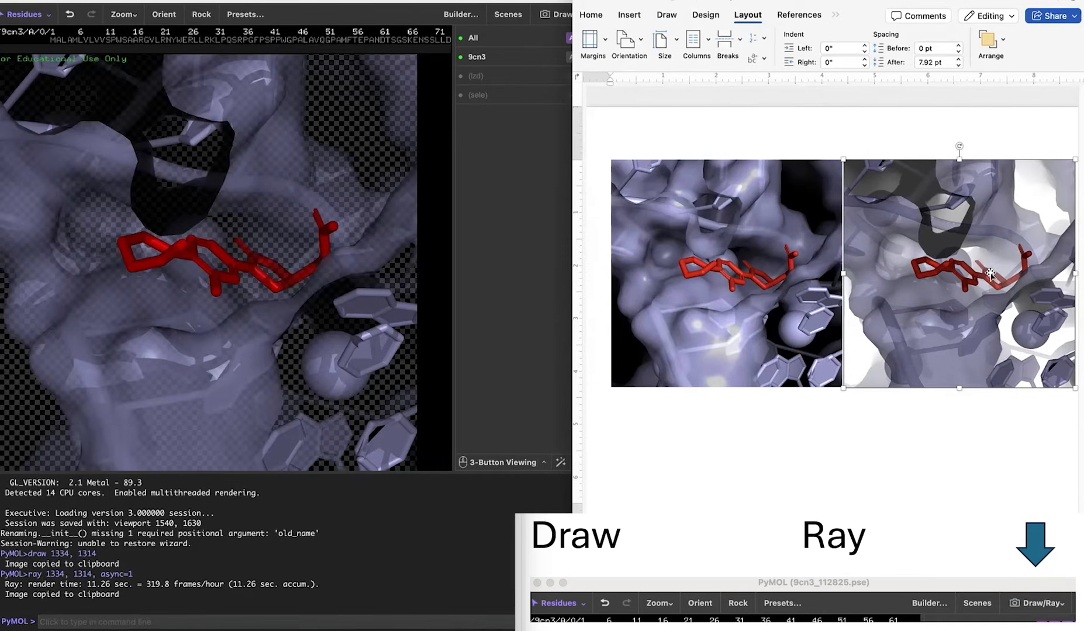
# Examine PyMOL's background color options and the rendering settings for ray-tracing antialiasing, shadows, texture and memory.
pyautogui.click(154, 3)
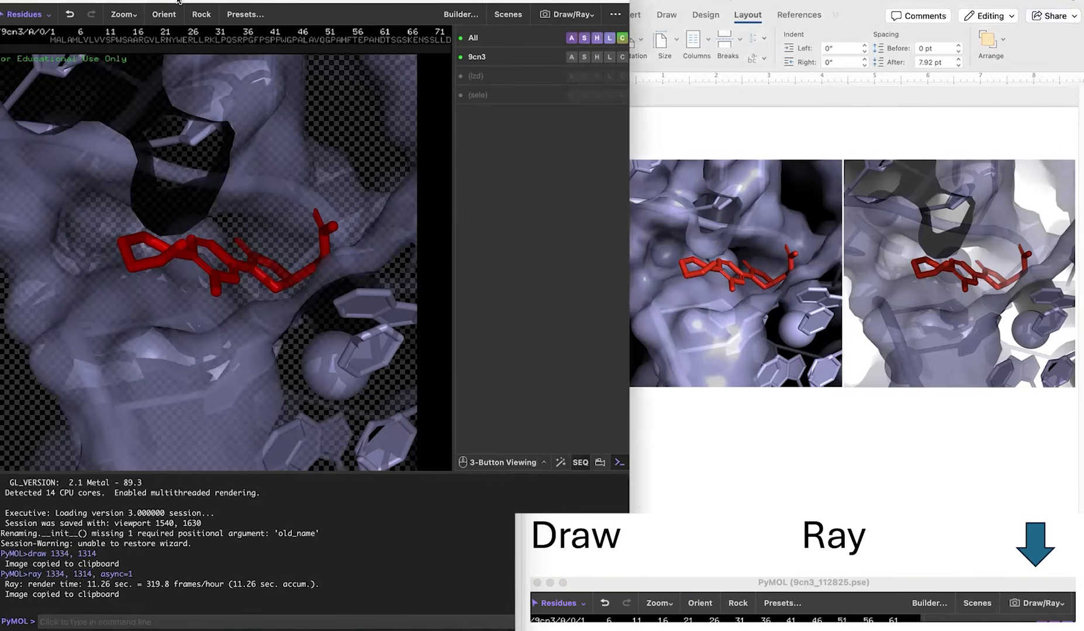
pyautogui.click(210, 13)
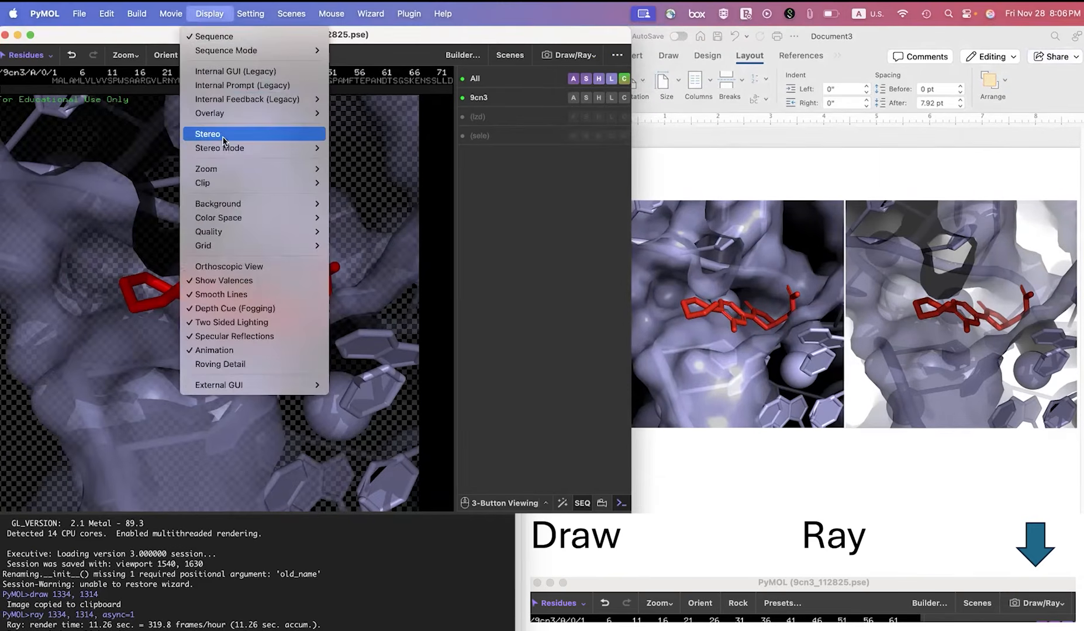
pyautogui.moveTo(226, 203)
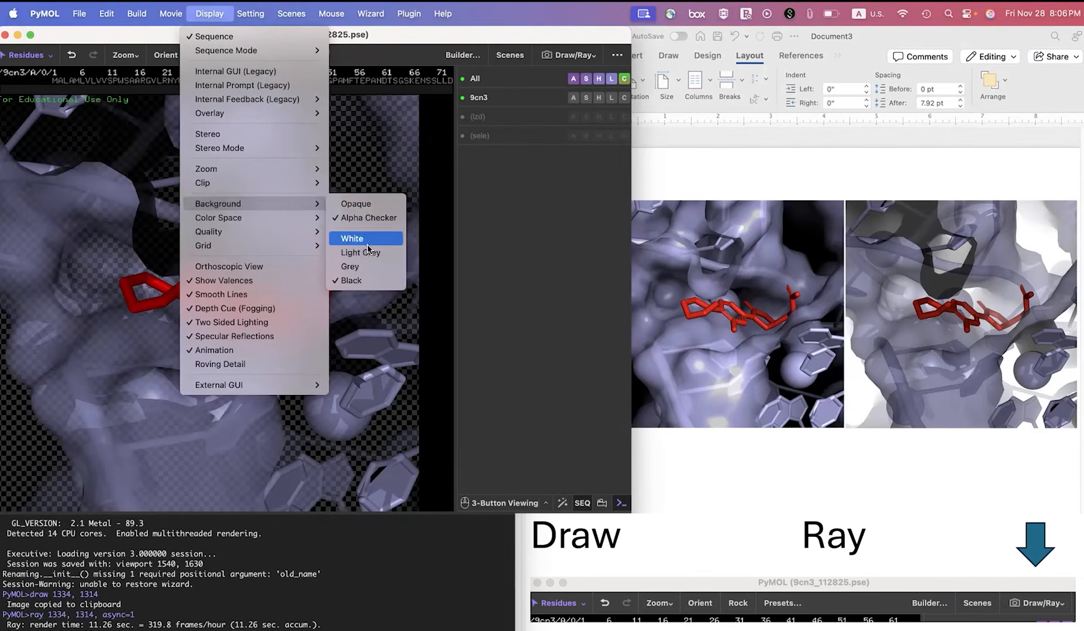
pyautogui.moveTo(311, 216)
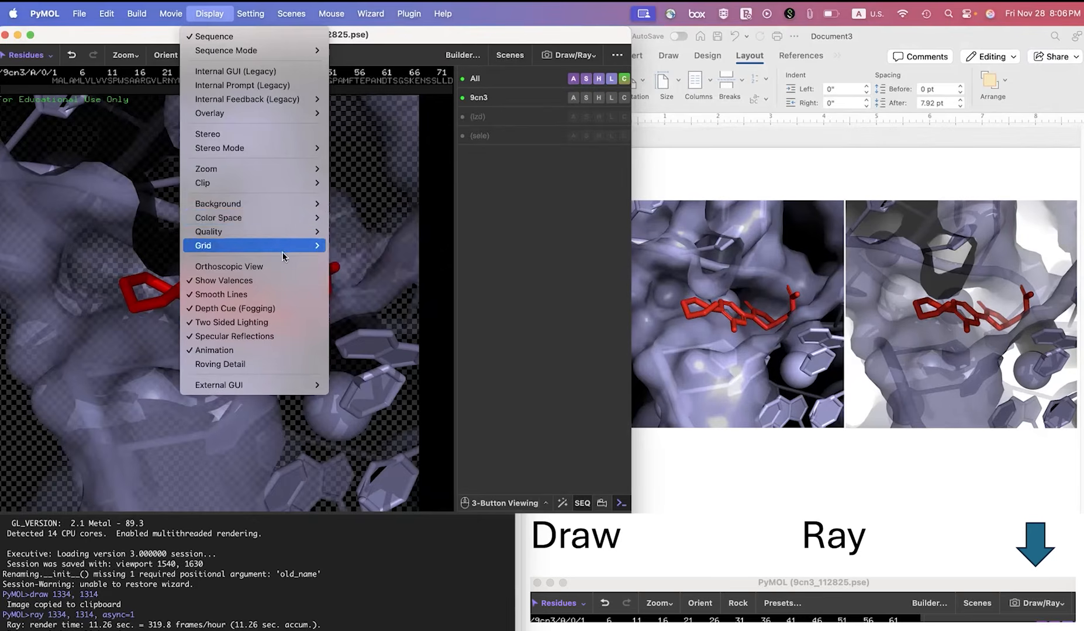
pyautogui.moveTo(257, 17)
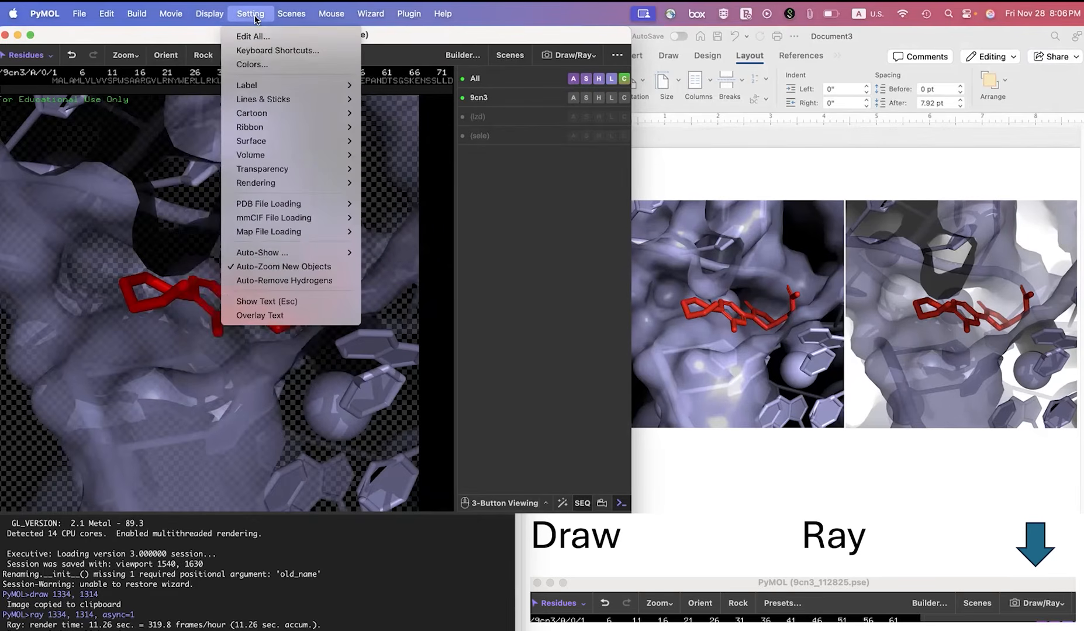
pyautogui.moveTo(284, 184)
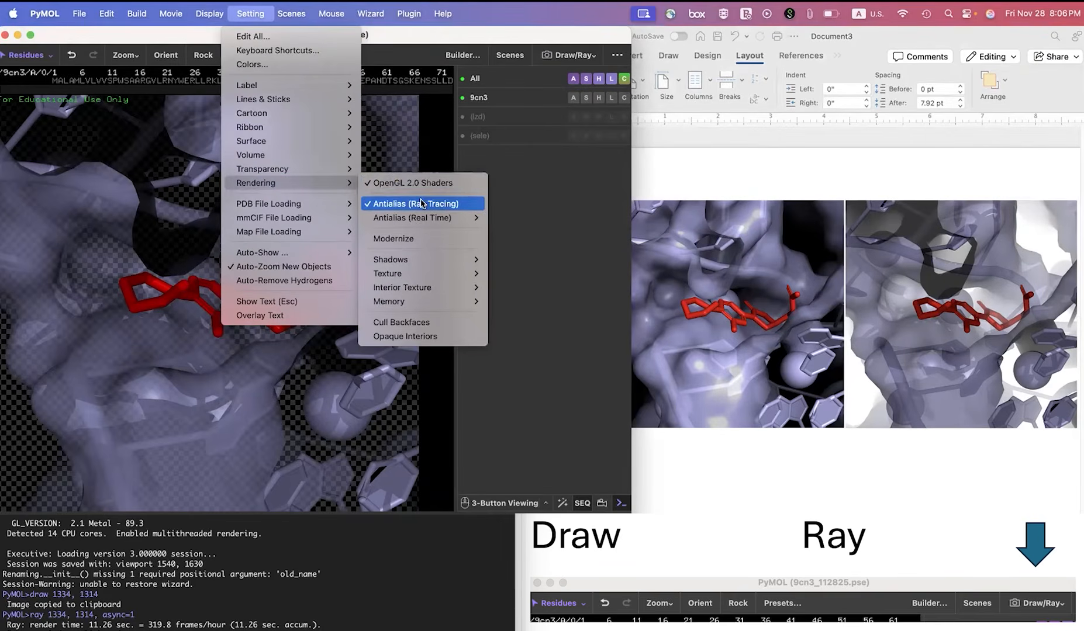
pyautogui.moveTo(442, 300)
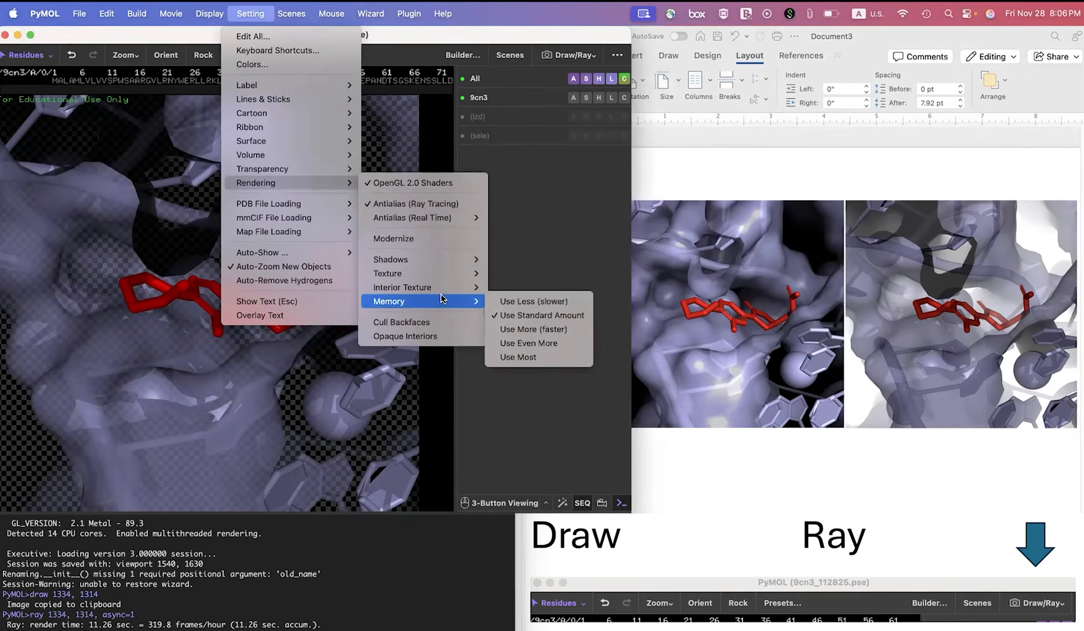
pyautogui.moveTo(442, 265)
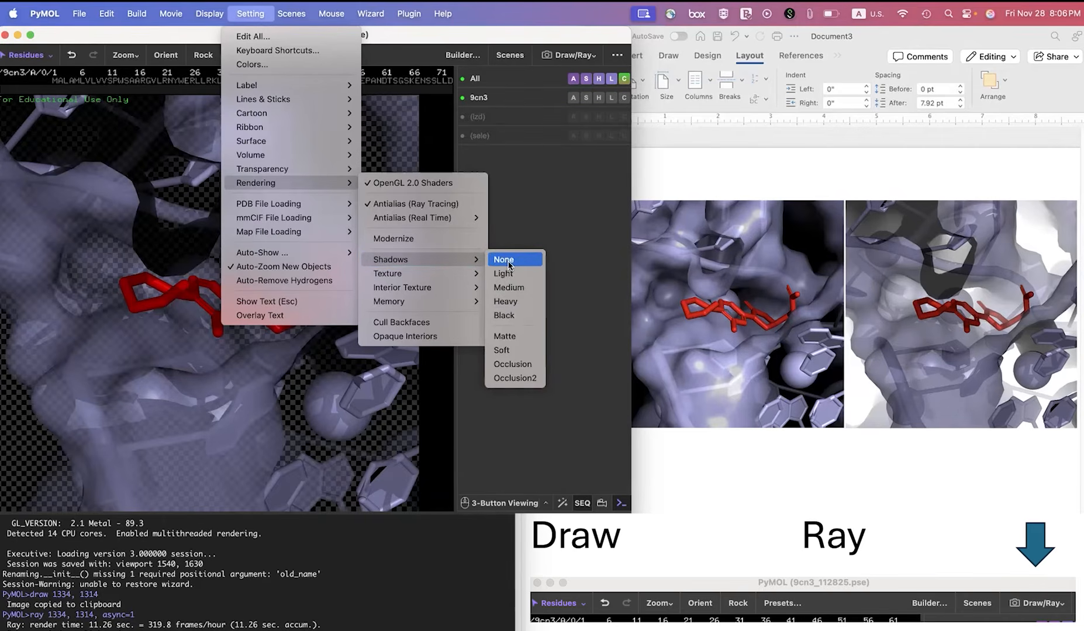
pyautogui.moveTo(478, 277)
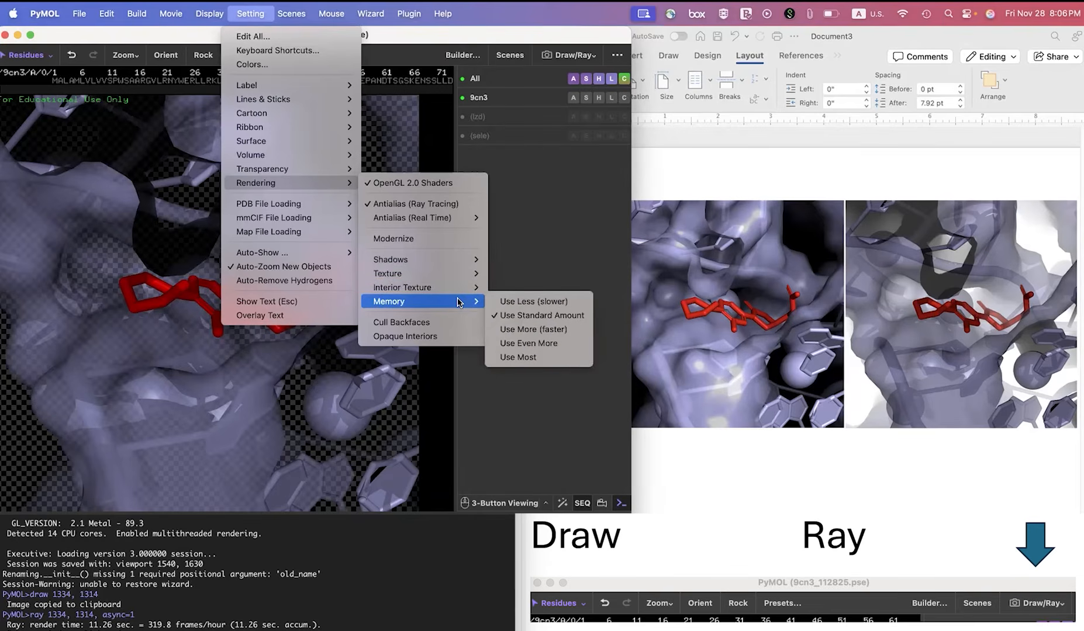
pyautogui.click(426, 398)
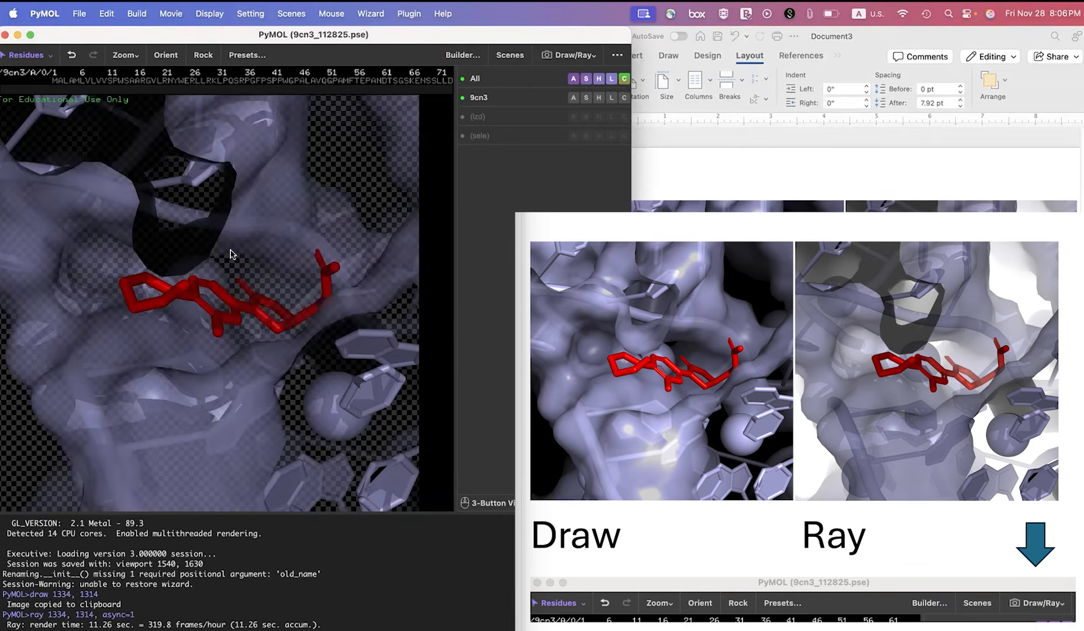
# Leave the ray-traced preview, clear the residue selection and rotate the structure to see the red ligand's pocket from another angle.
pyautogui.rightClick(151, 280)
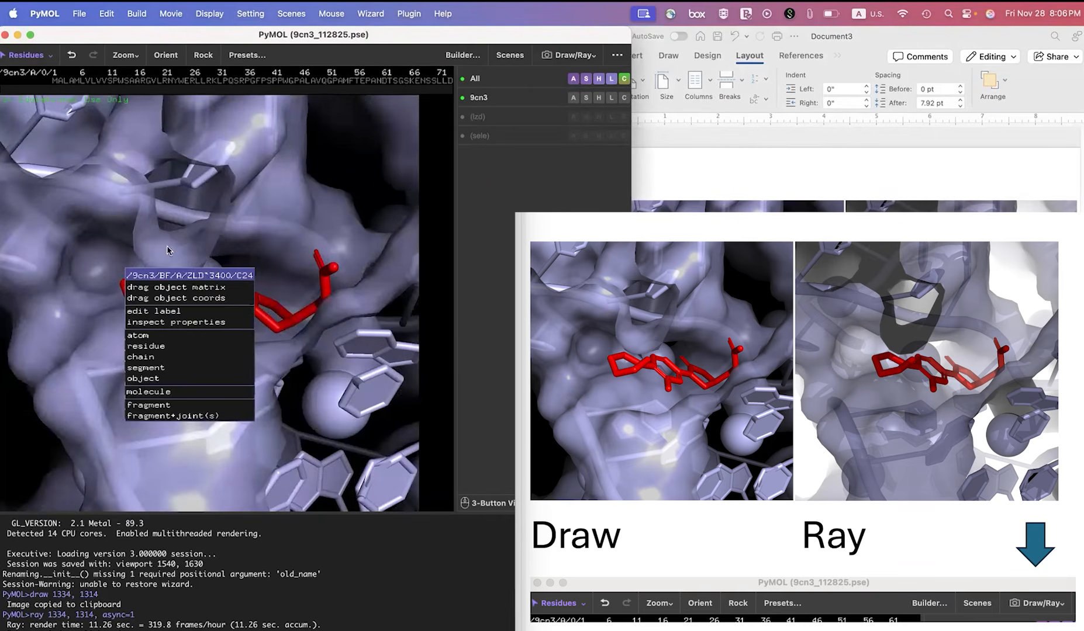
pyautogui.click(165, 227)
pyautogui.click(166, 226)
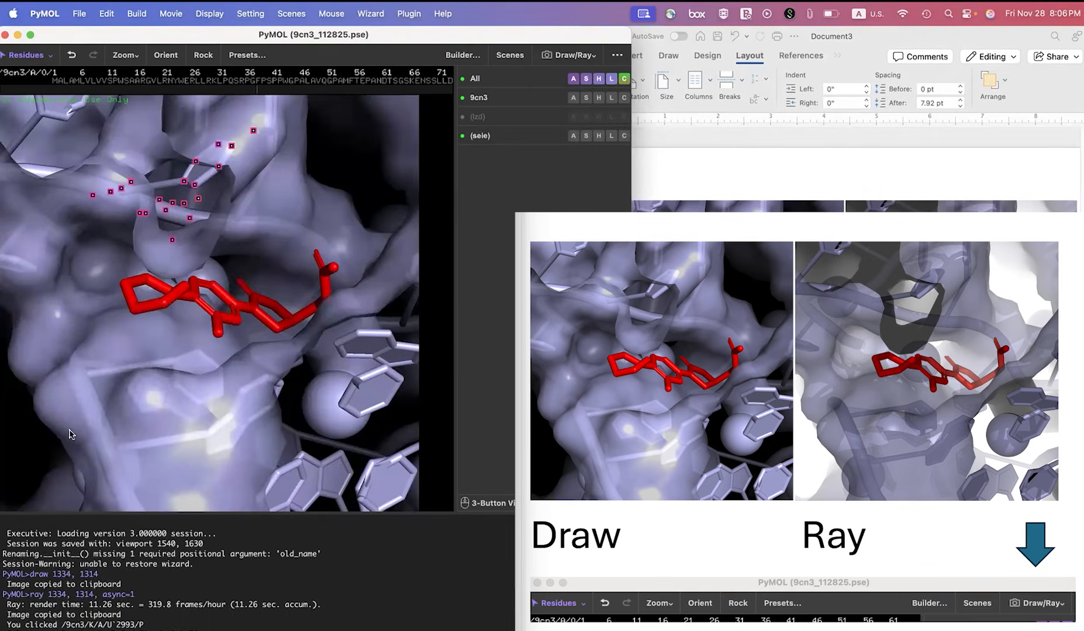
pyautogui.click(130, 378)
pyautogui.moveTo(129, 378); pyautogui.dragTo(160, 303)
pyautogui.moveTo(260, 171)
pyautogui.mouseDown()
pyautogui.moveTo(222, 214)
pyautogui.moveTo(206, 177)
pyautogui.moveTo(219, 182)
pyautogui.mouseUp()
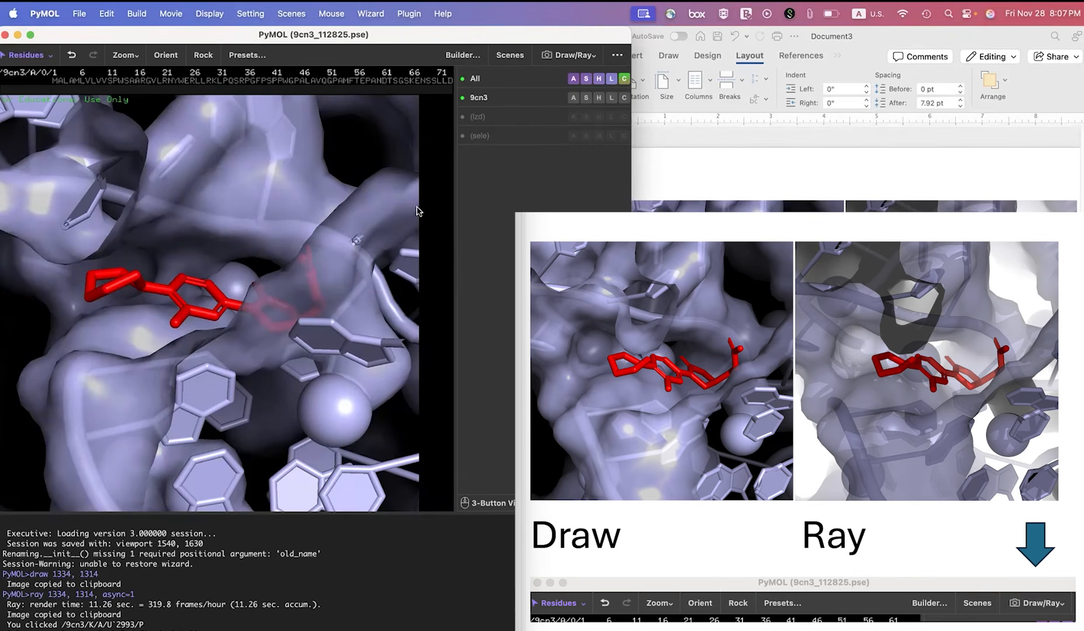
# Check the DPI choices in the image export settings for the rotated view, then switch to Word.
pyautogui.click(572, 57)
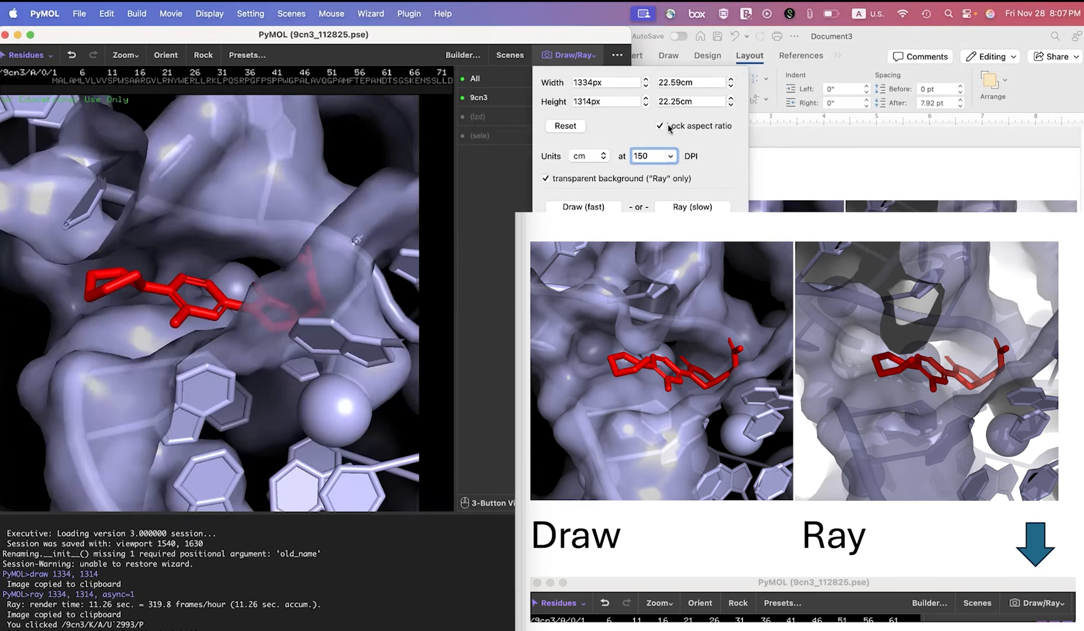
pyautogui.click(672, 157)
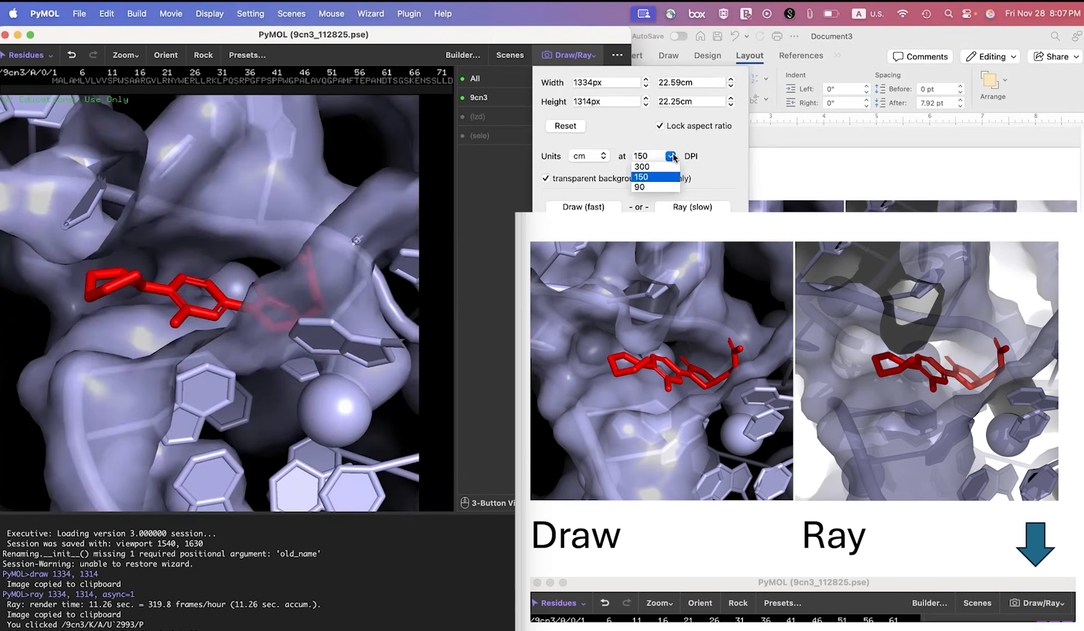
pyautogui.click(665, 176)
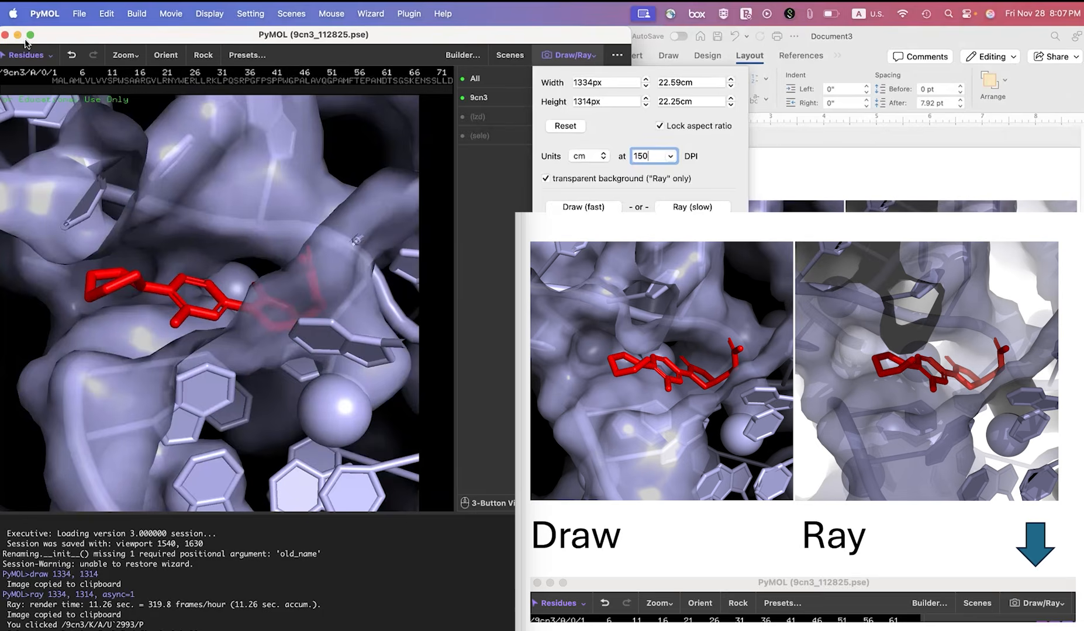
pyautogui.moveTo(31, 35)
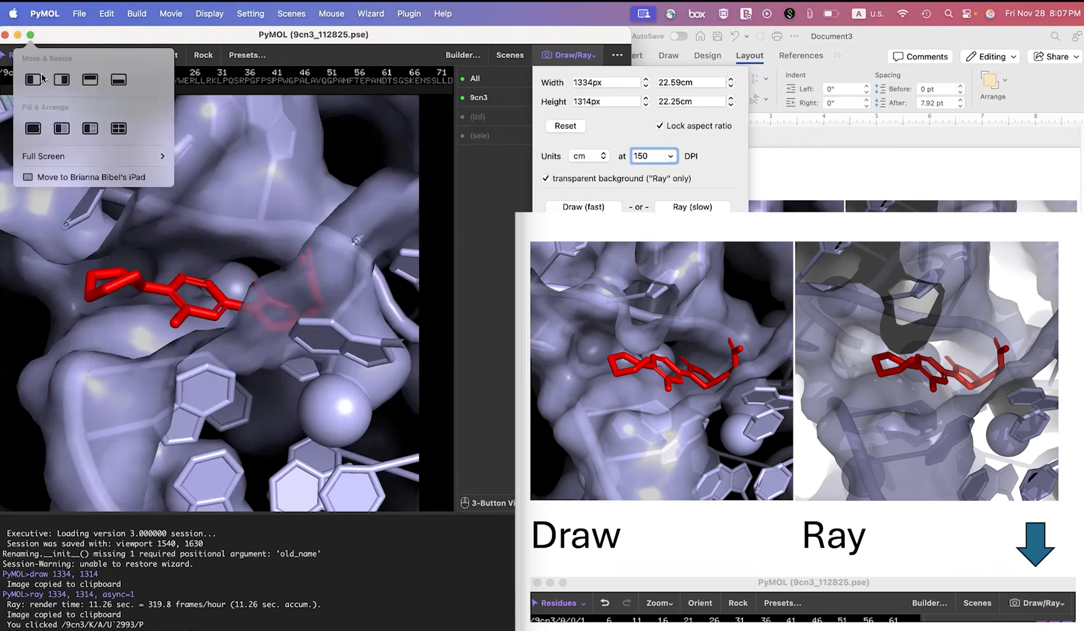
pyautogui.click(328, 52)
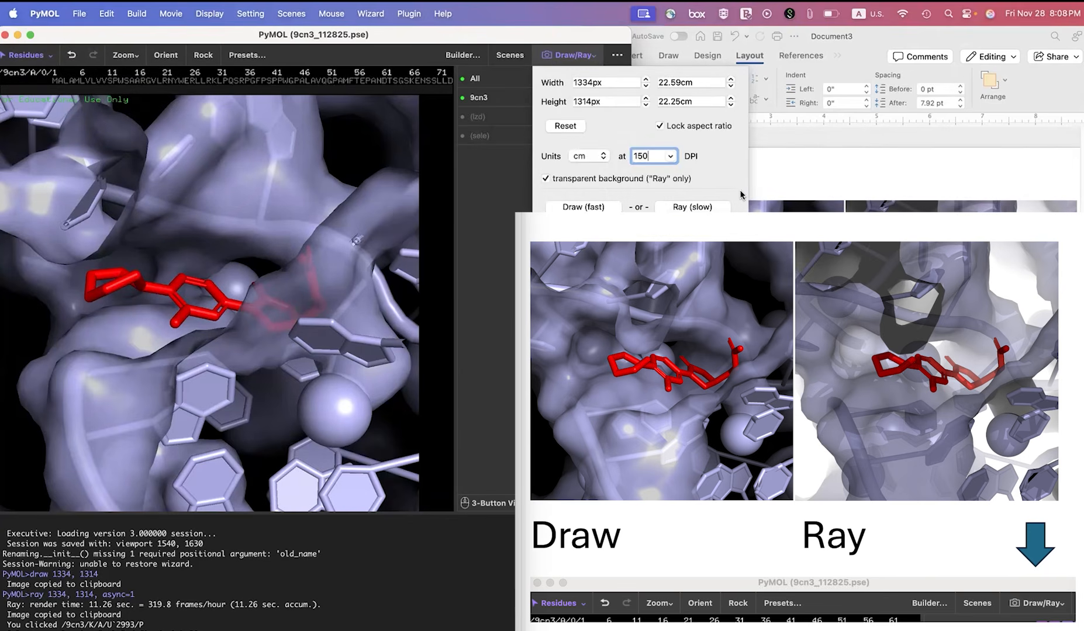
pyautogui.press('super+Tab')
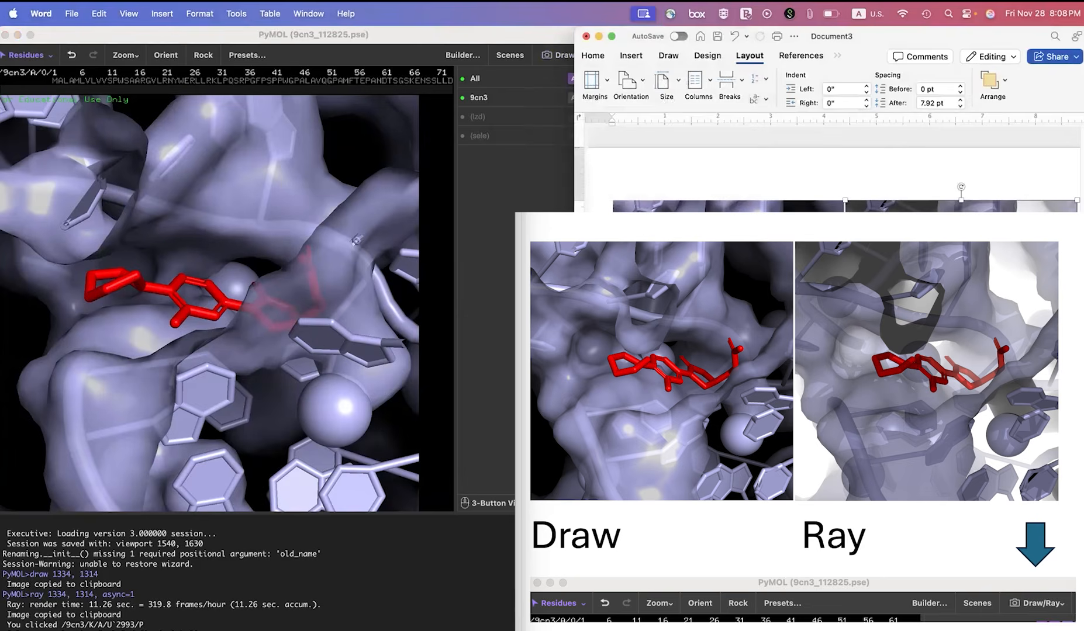